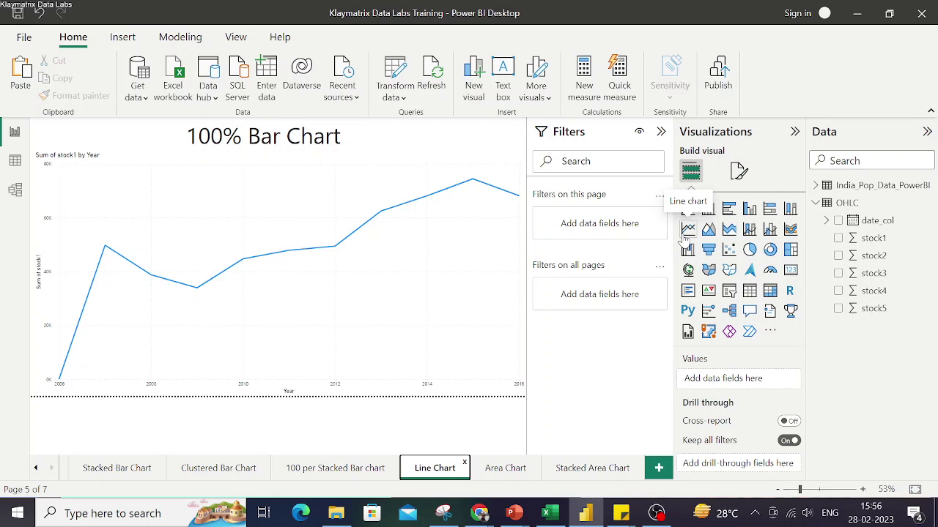
- Check the line chart's 2007 value, then look at the OHLC table's details
click(688, 230)
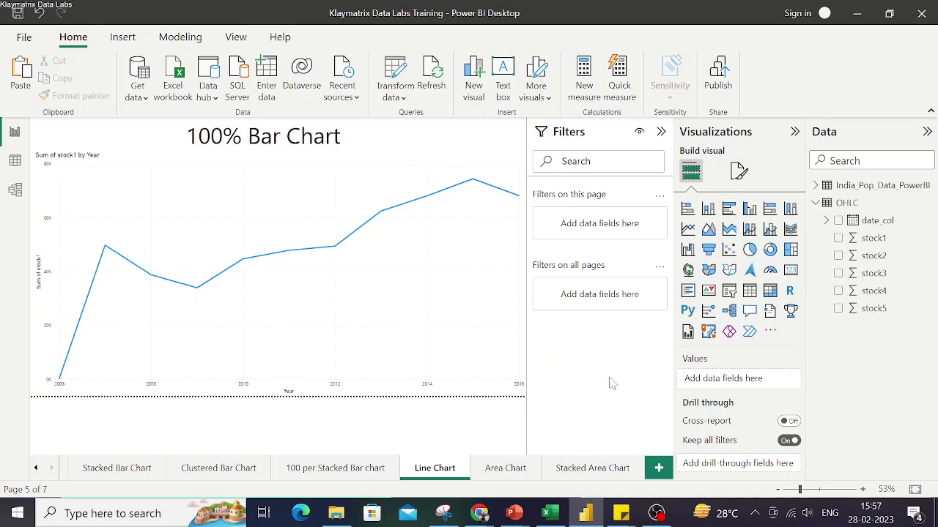
click(272, 360)
click(336, 395)
click(852, 203)
- Browse the OHLC table's rows in Data view, including the stock5 column
click(13, 164)
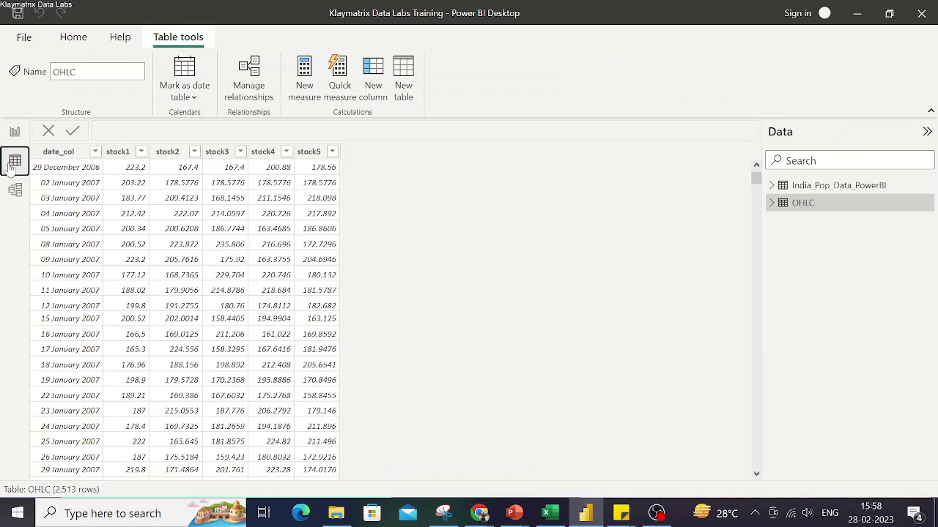
click(76, 161)
click(126, 162)
click(328, 155)
scroll(90, 388, down, 20)
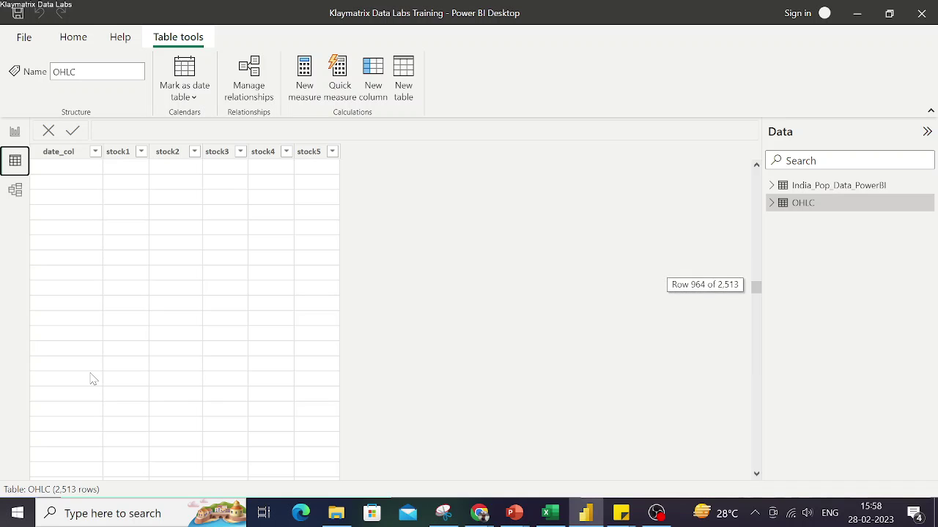
scroll(93, 378, up, 20)
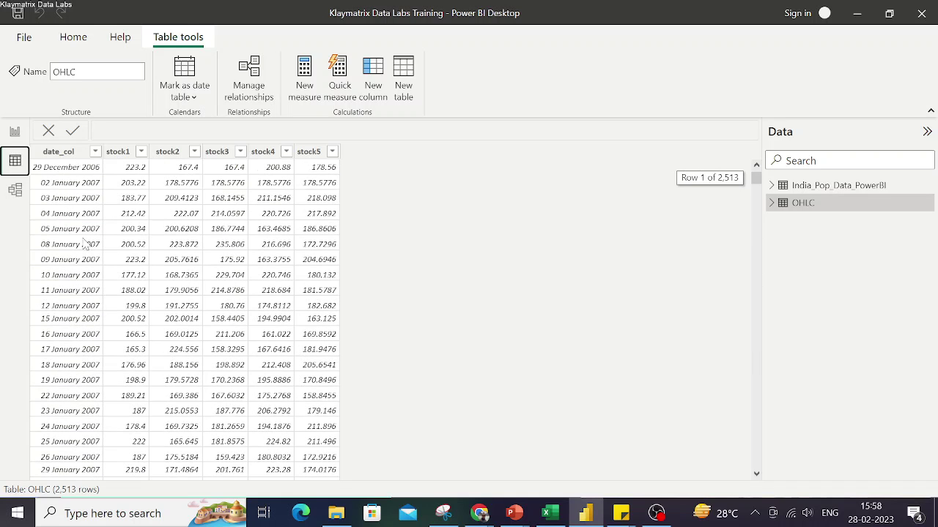
- Return to the Line Chart page, select the line chart, then go to the Area Chart page
click(14, 131)
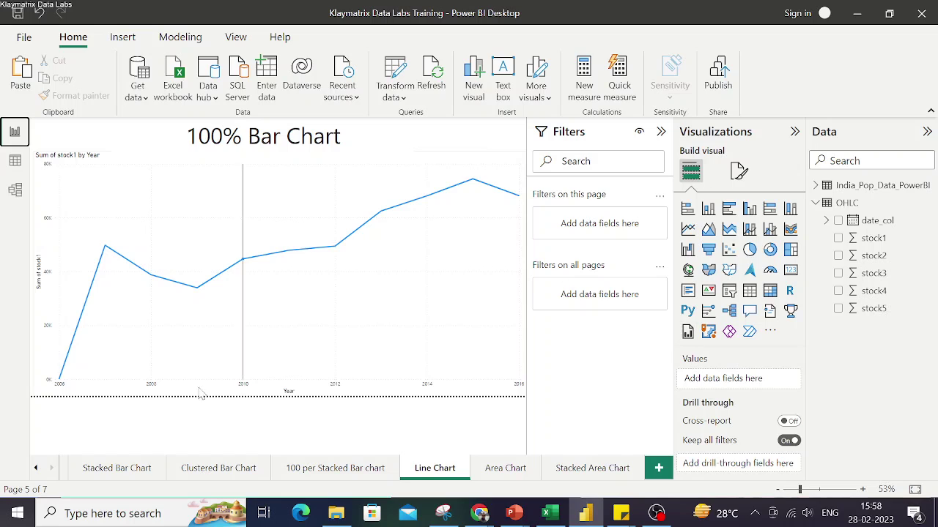
click(132, 393)
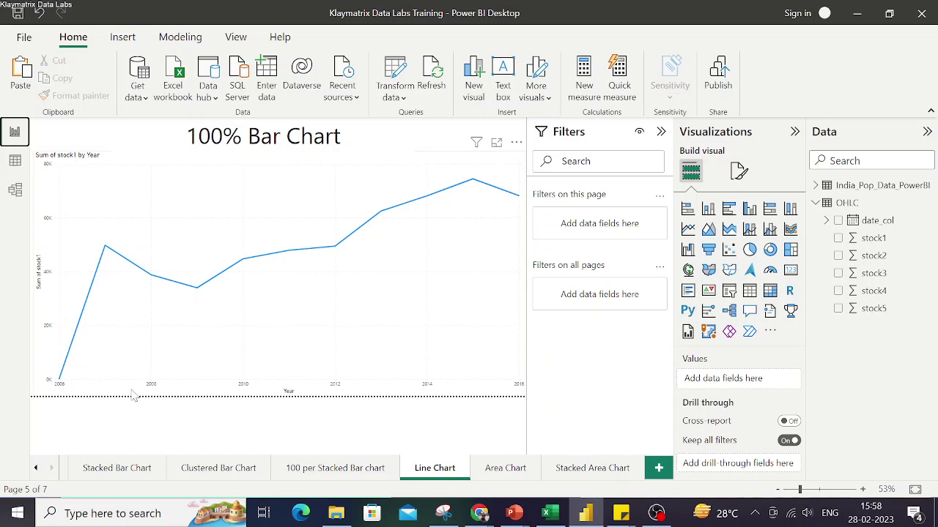
click(37, 279)
click(38, 279)
click(266, 395)
click(513, 467)
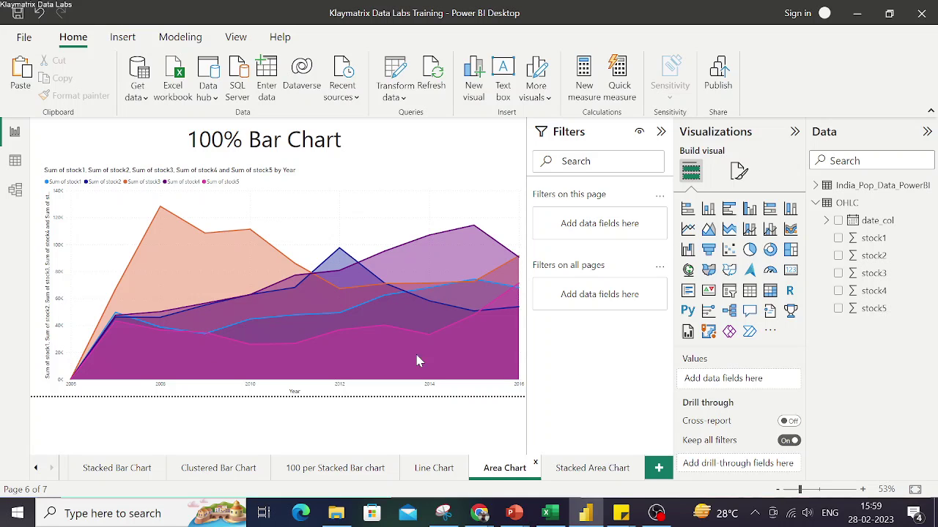
click(262, 388)
mouse_move(68, 282)
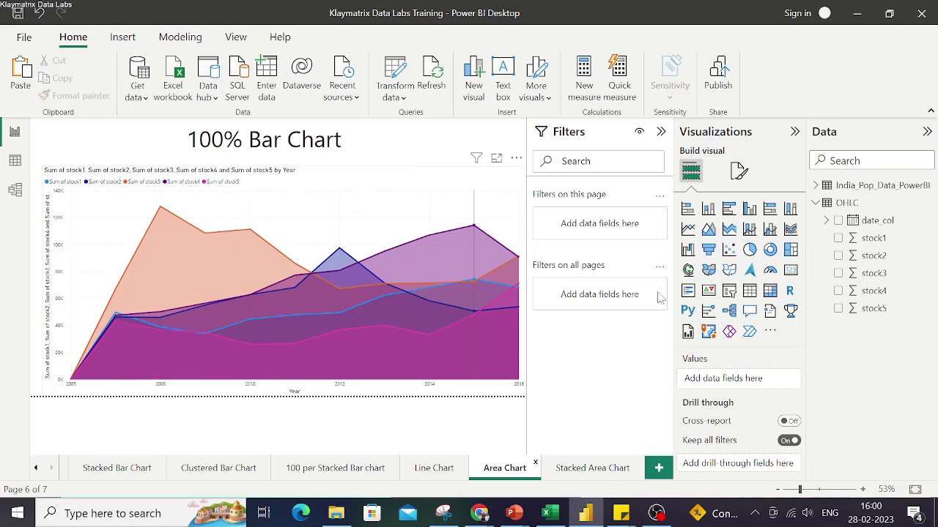
- Convert the stock1 line chart into an area chart, then view the Area Chart page
click(432, 473)
click(319, 337)
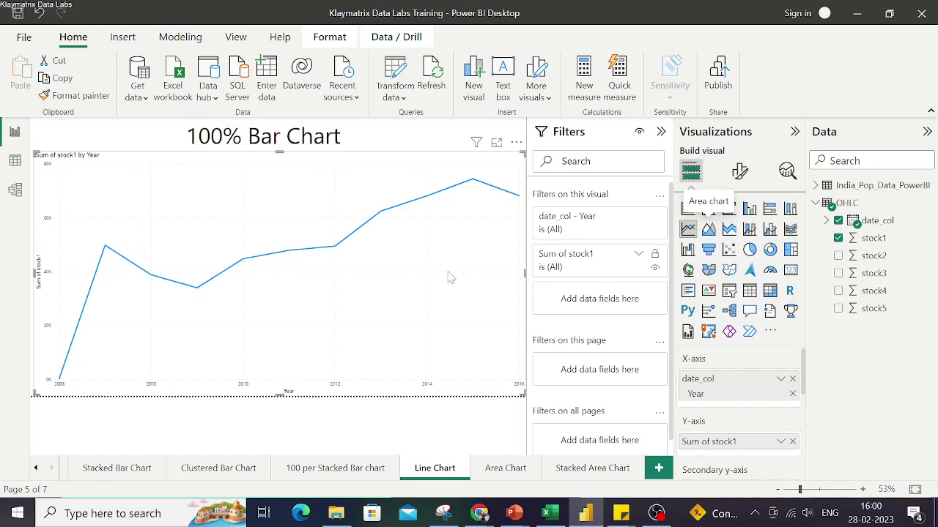
click(708, 229)
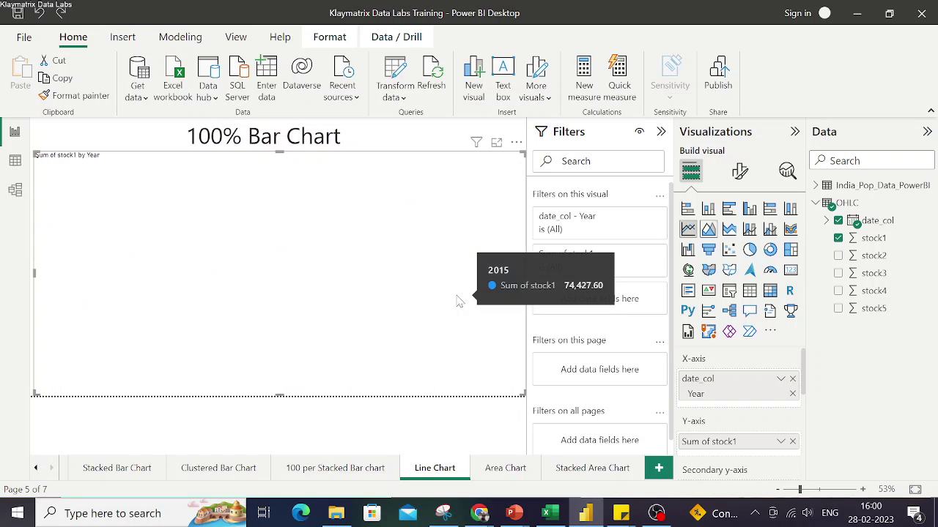
click(506, 468)
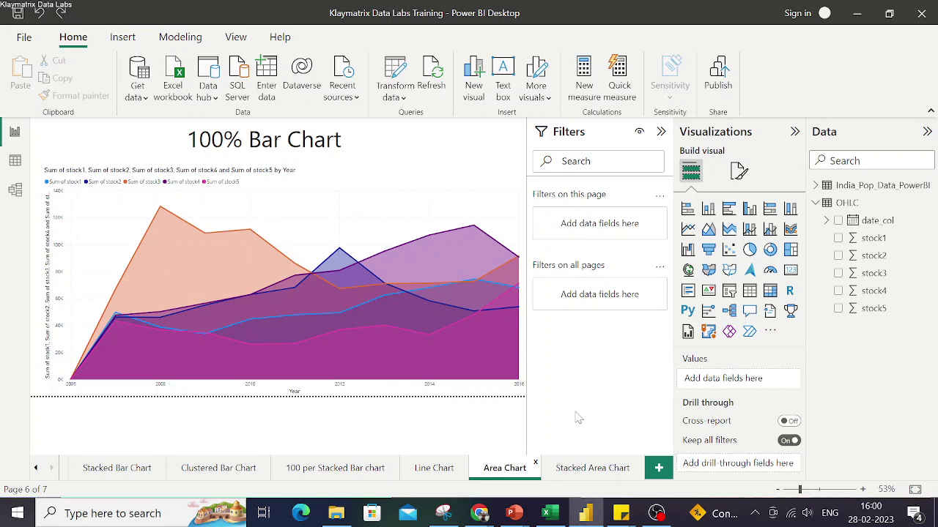
- View the Stacked Area Chart page and its tooltip for the stacked stock1–stock5 sums
click(575, 469)
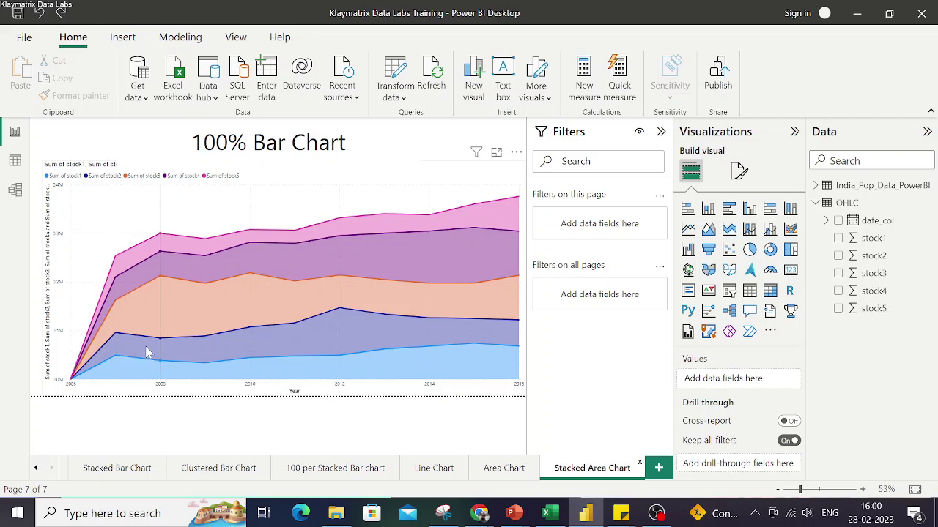
mouse_move(218, 250)
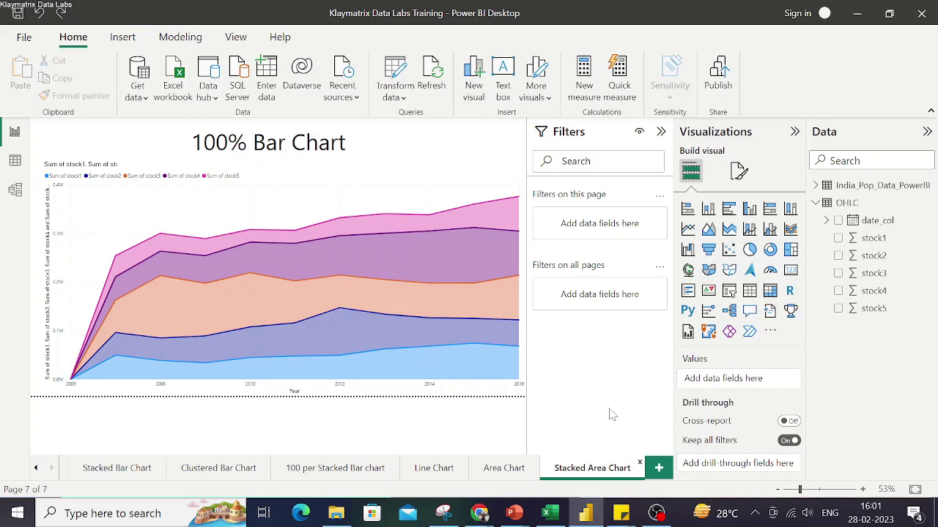
- Add a blank new report page, check the OHLC table data, and return to the page
click(660, 469)
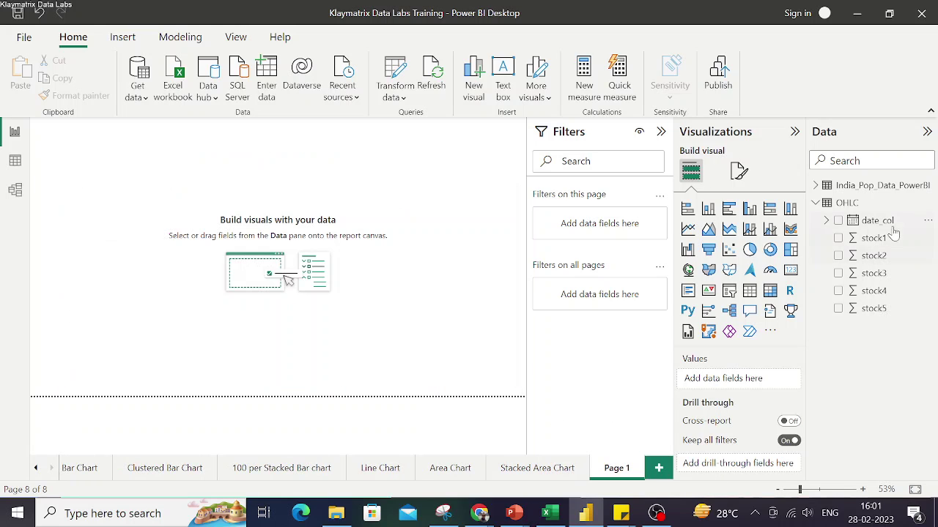
click(15, 165)
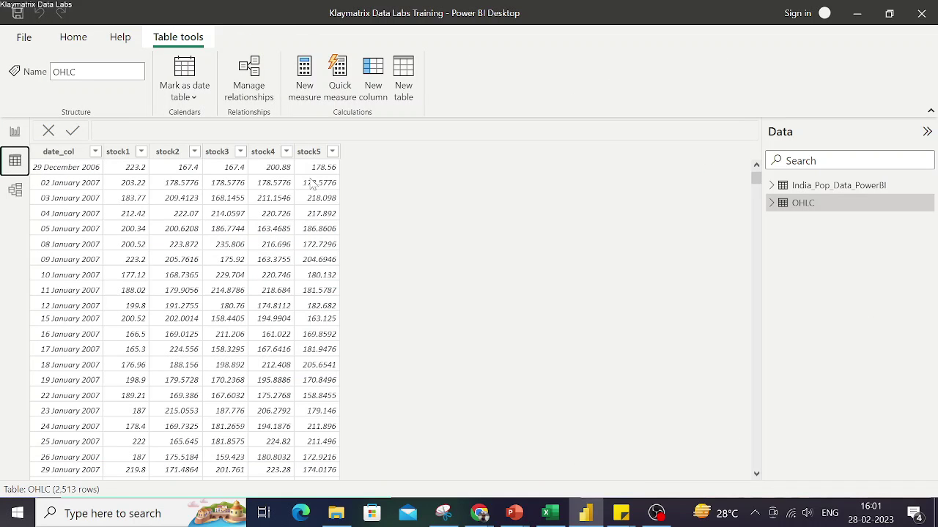
click(15, 131)
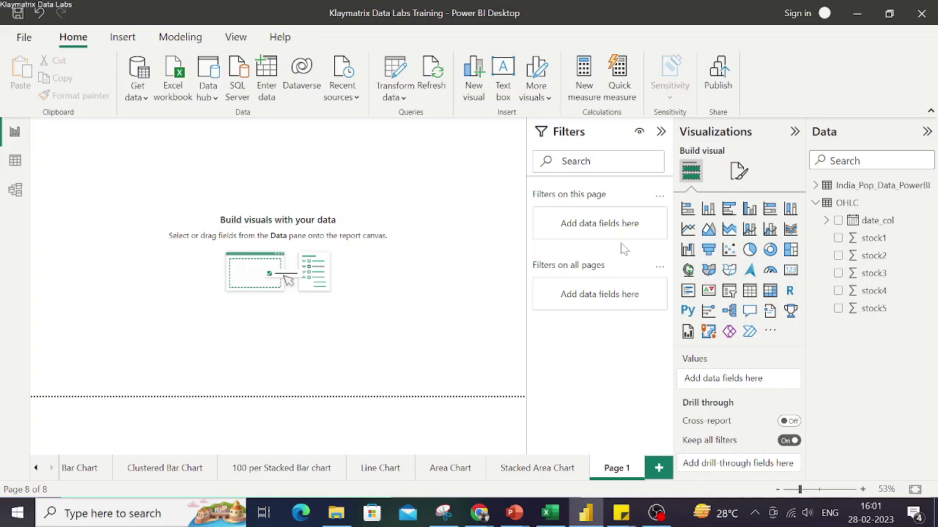
- Add a line chart visual and enlarge it to fill the canvas
click(688, 231)
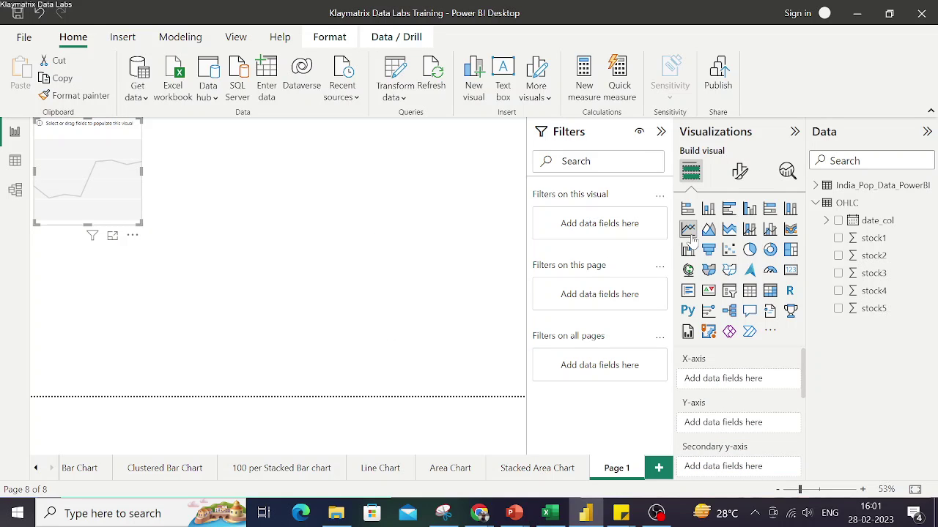
drag(140, 222, 523, 396)
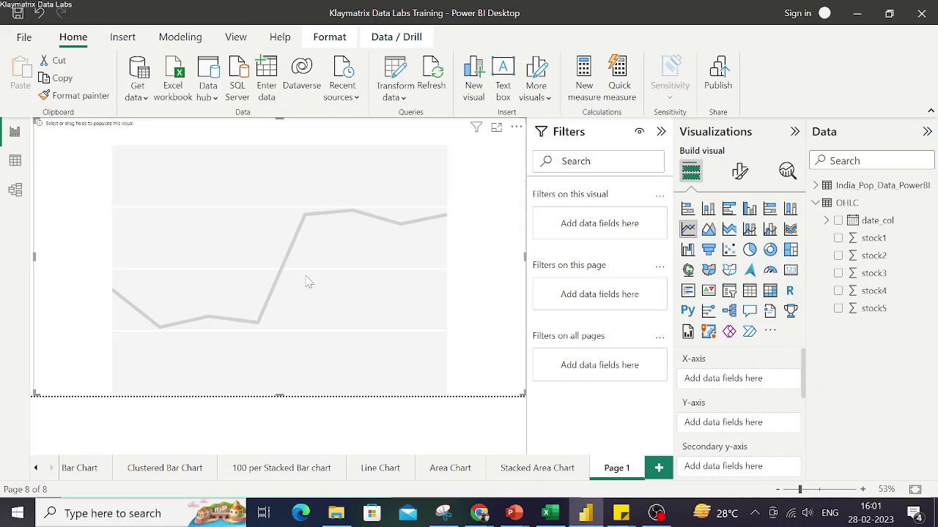
click(339, 237)
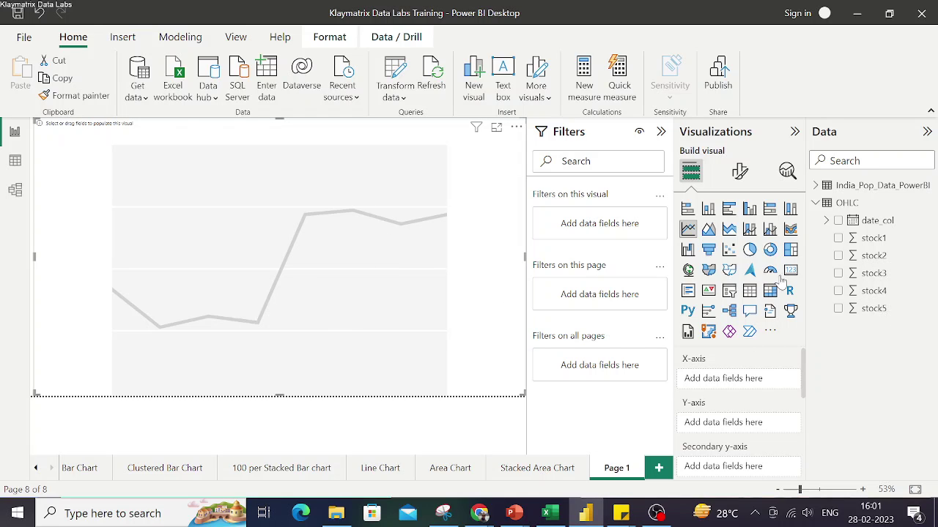
- Plot Sum of stock1 over date_col, then check the OHLC data and return
click(838, 221)
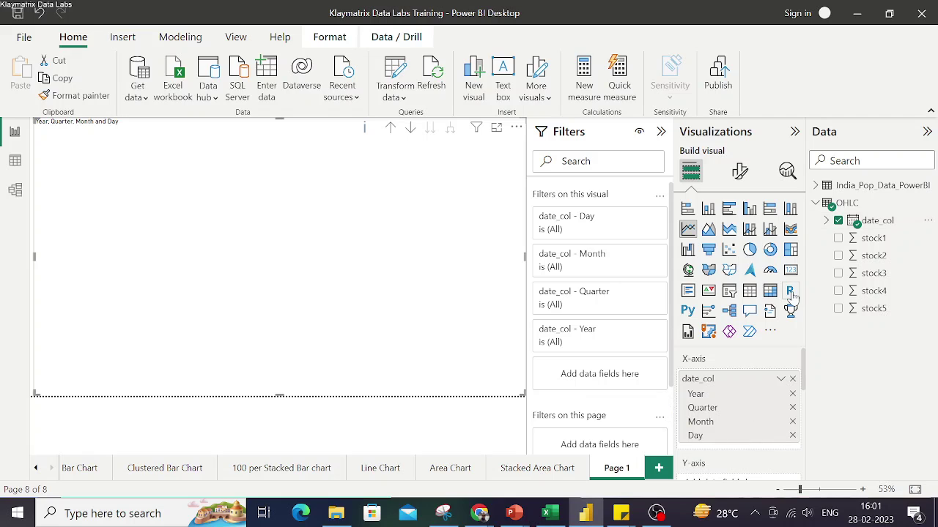
click(838, 238)
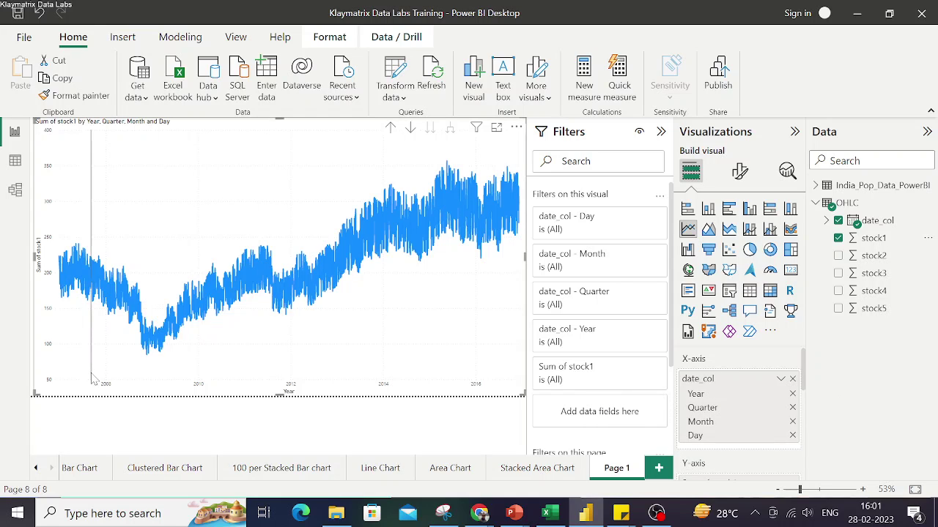
click(14, 161)
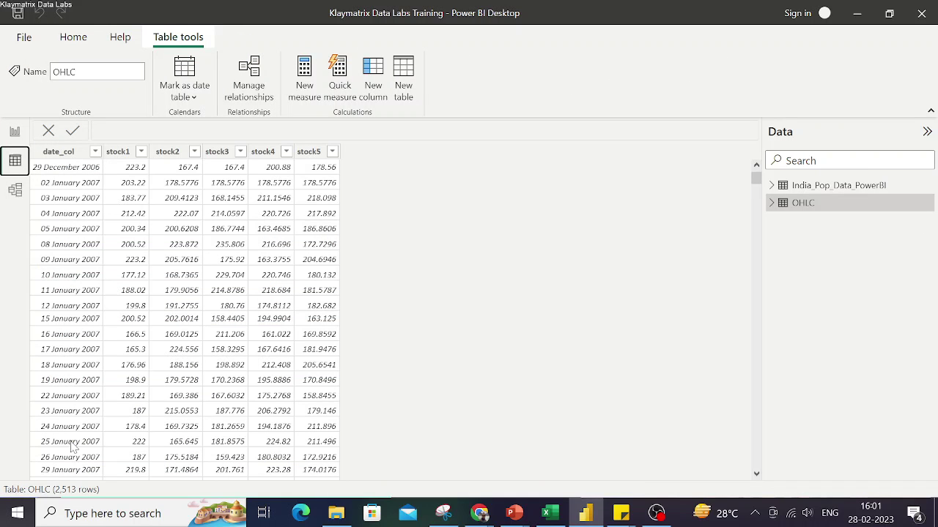
click(15, 131)
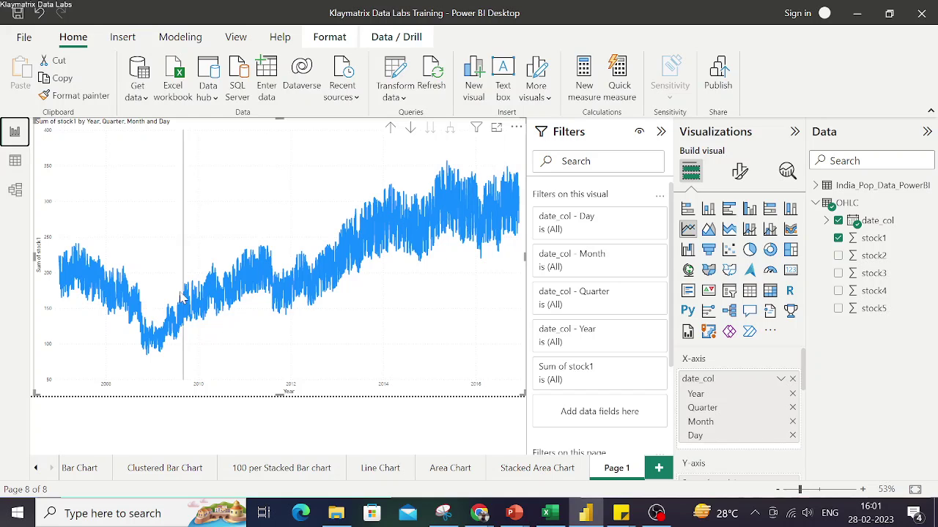
- Remove Quarter, Month and Day from the date_col axis, leaving Year only
click(792, 408)
click(792, 408)
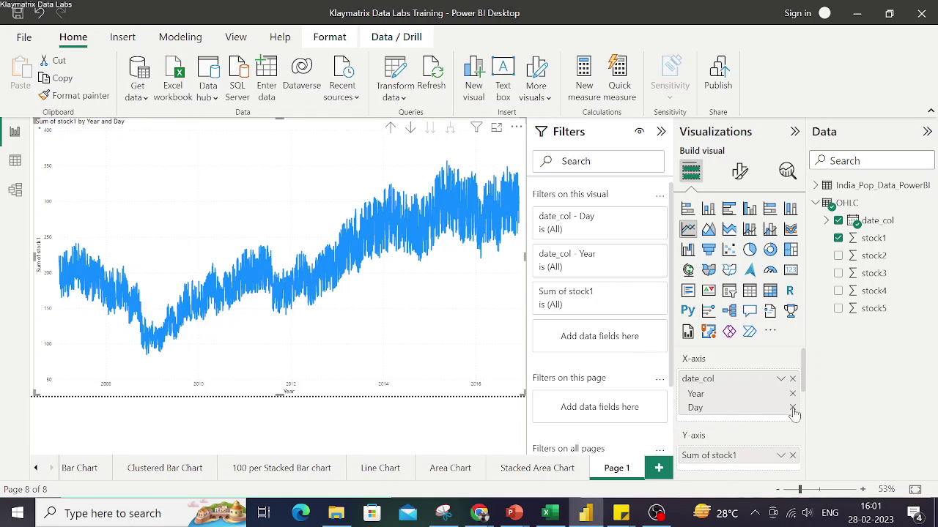
click(791, 408)
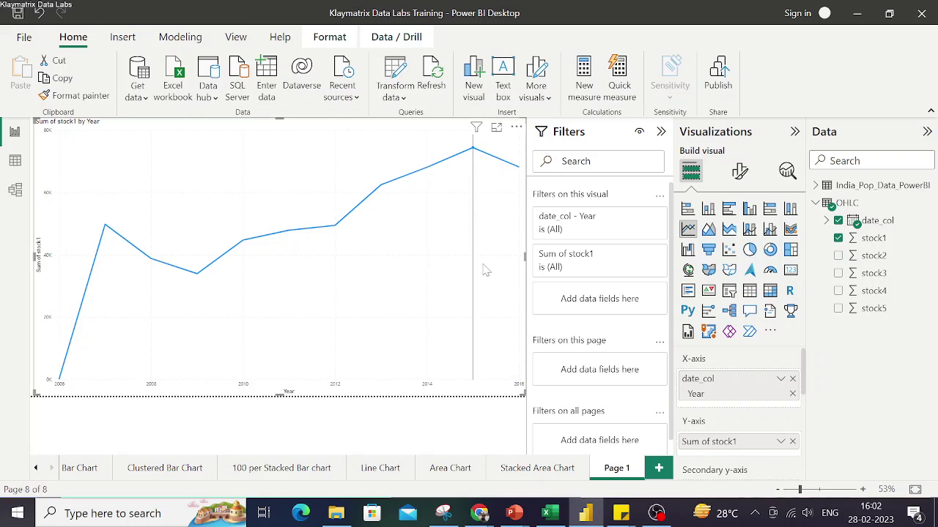
- Make it an area chart, add stock2–stock5 as series, and switch to stacked area
click(708, 232)
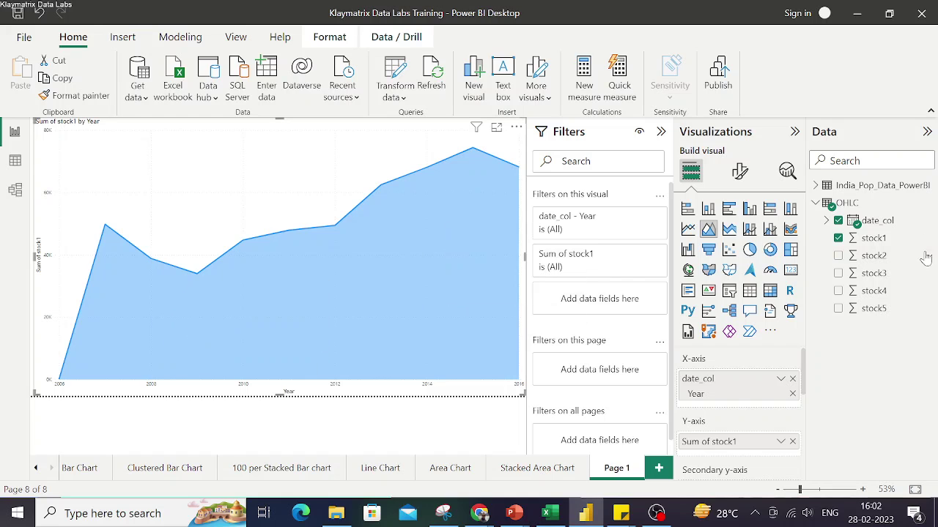
click(838, 255)
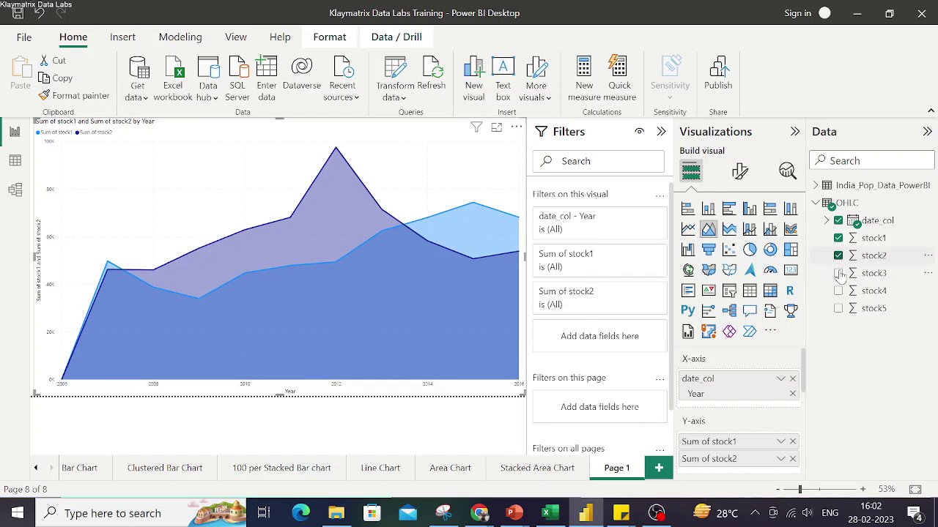
click(838, 273)
click(839, 291)
click(838, 309)
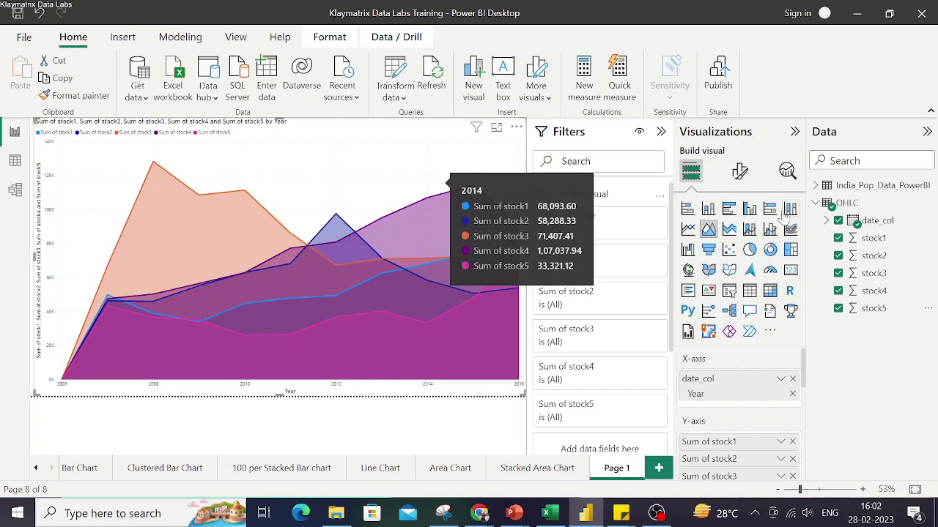
click(733, 232)
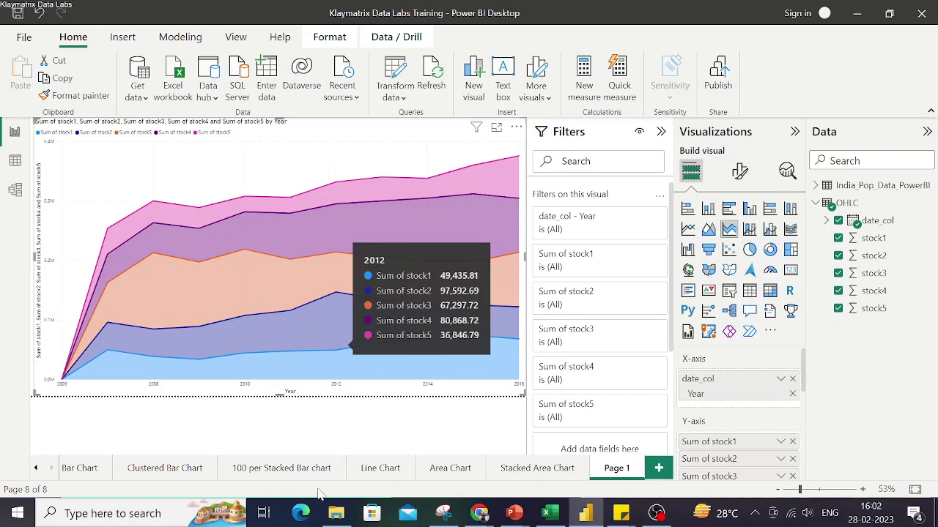
click(389, 434)
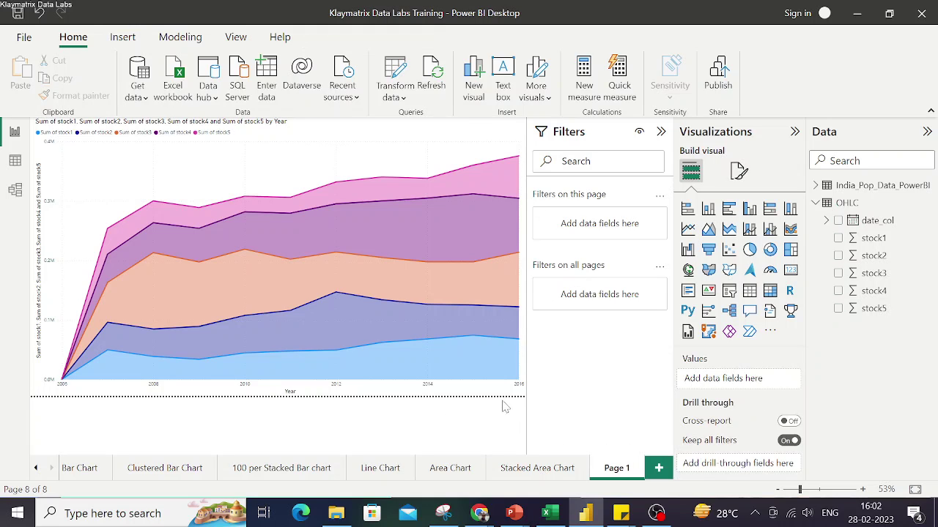